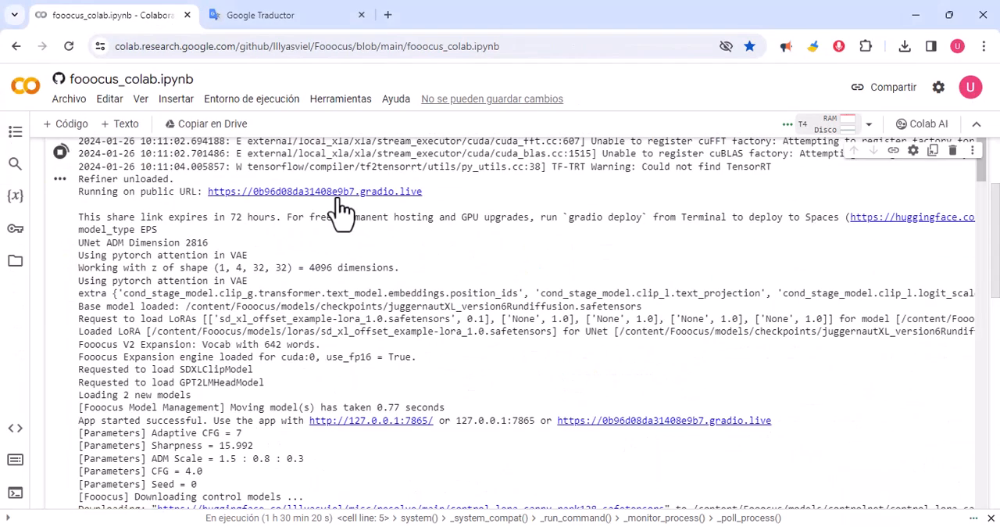
Turn on the advanced settings and set the generation performance to Speed.
left_click(275, 205)
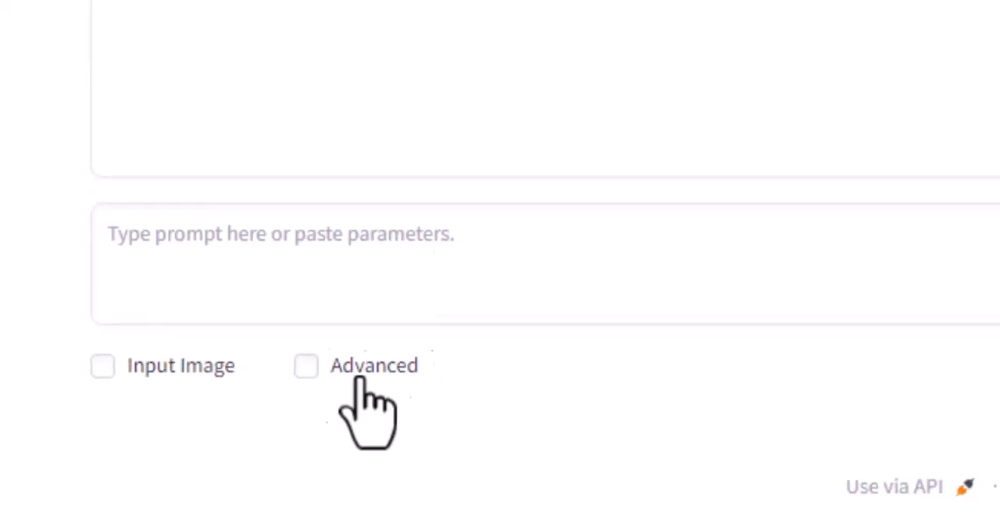
left_click(362, 375)
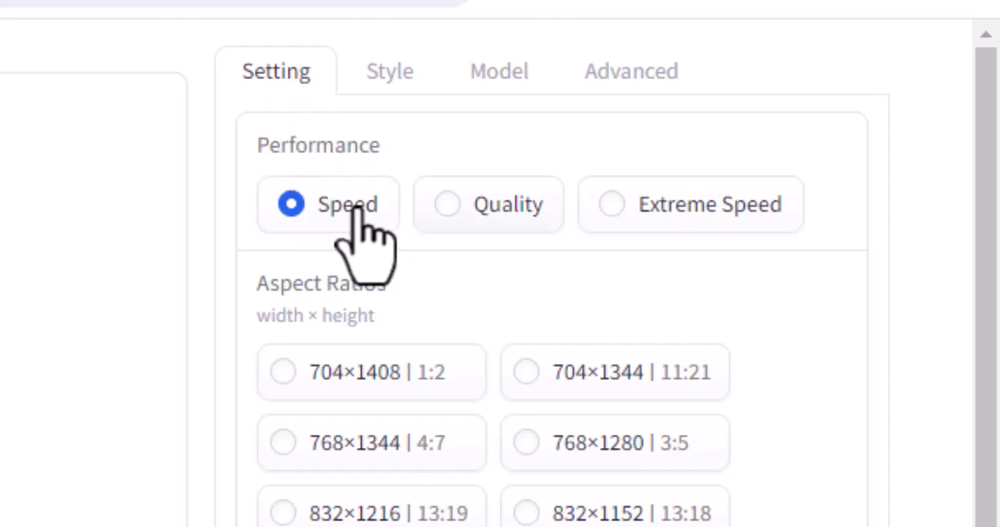
left_click(652, 207)
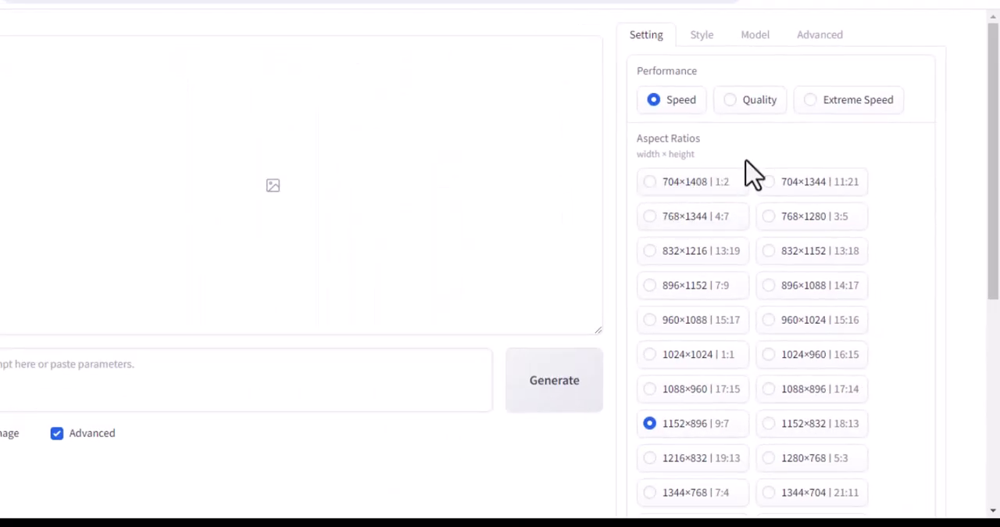
Choose the 1408×704 (2:1) aspect ratio and set the number of images to 4.
scroll(774, 176, "down", 1)
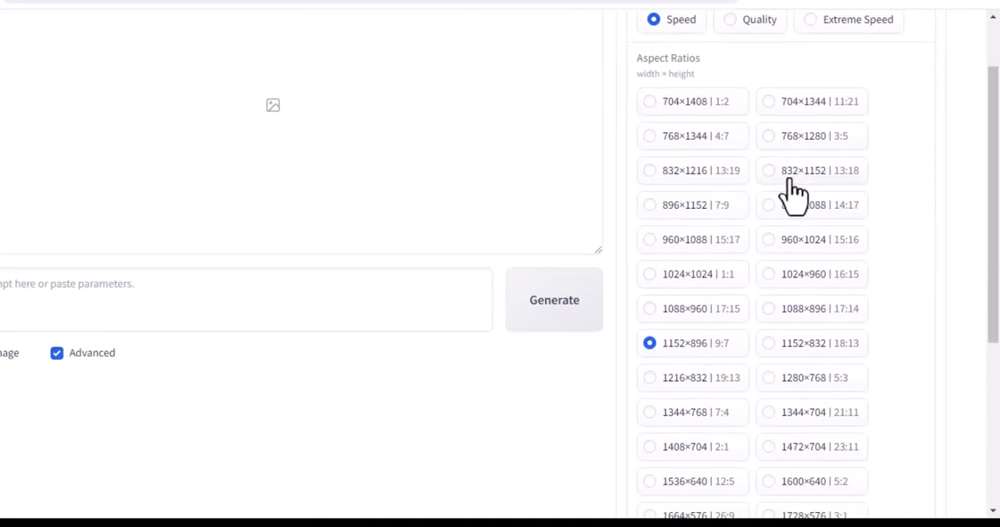
scroll(680, 357, "down", 1)
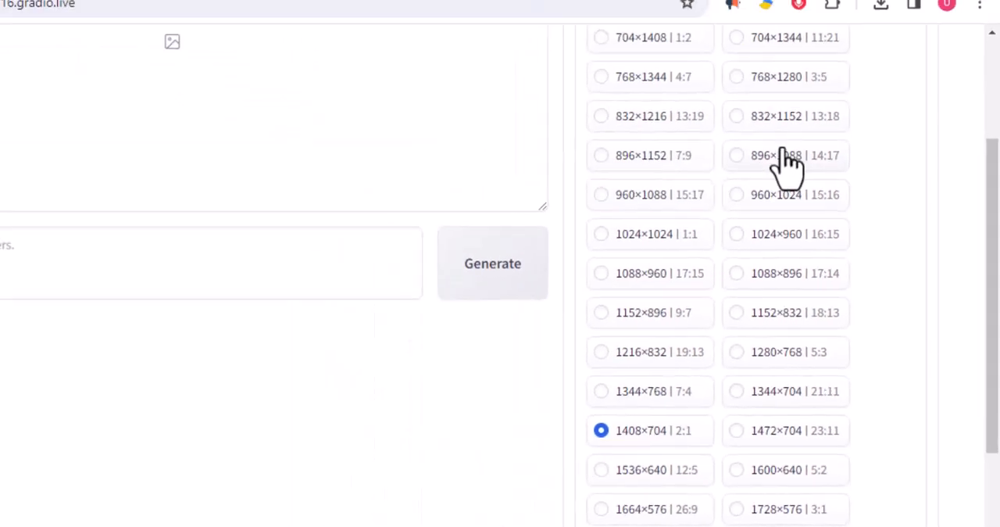
scroll(774, 381, "down", 3)
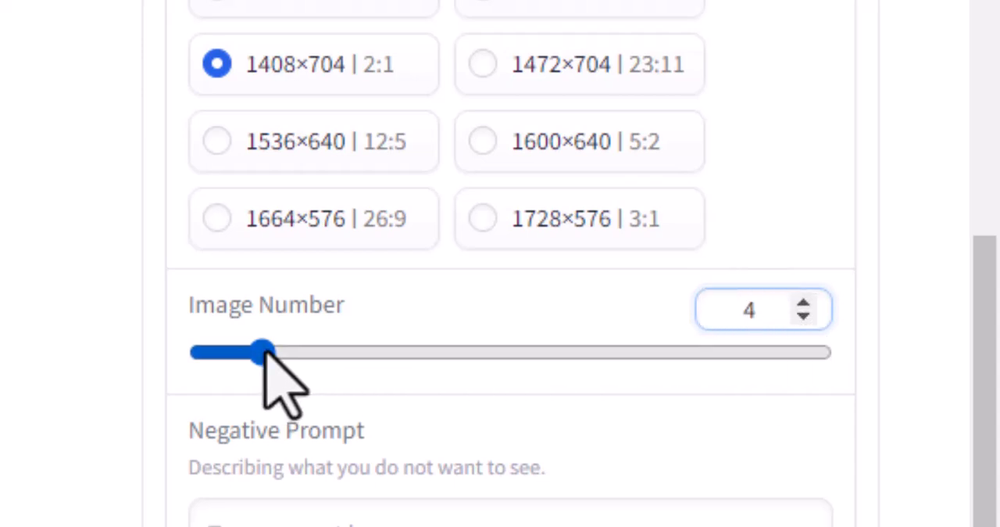
scroll(269, 374, "down", 3)
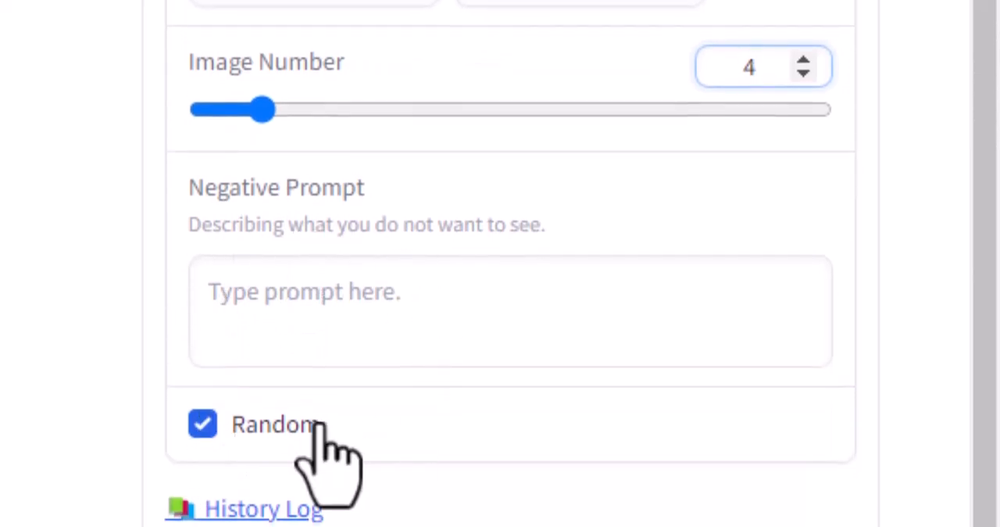
Look over the available styles and set Image Sharpness to 20.895 in the advanced settings.
left_click_drag(987, 156, 986, 1)
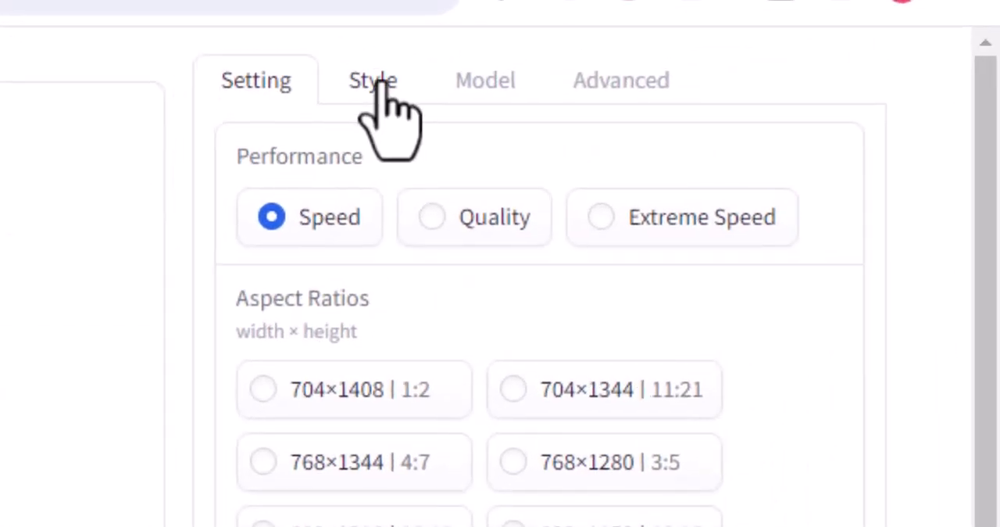
left_click(381, 83)
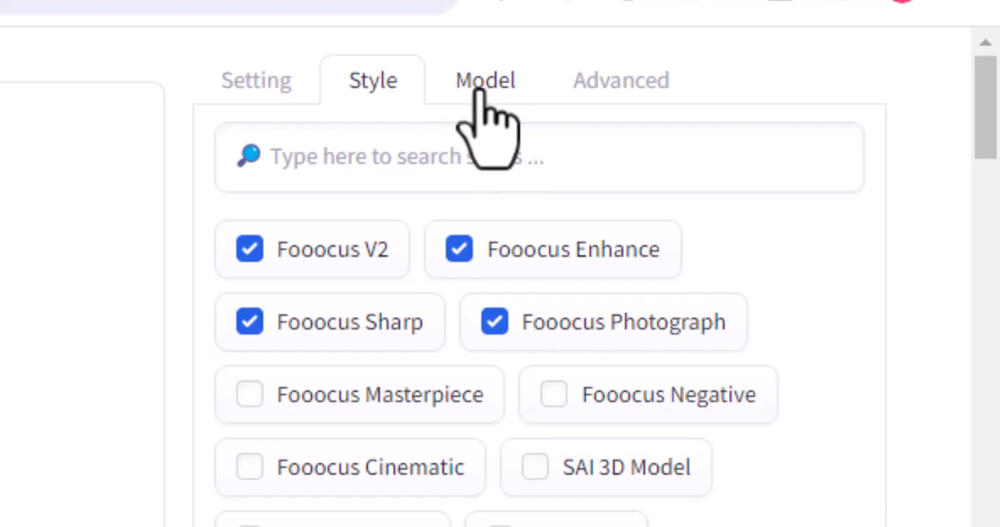
left_click(617, 86)
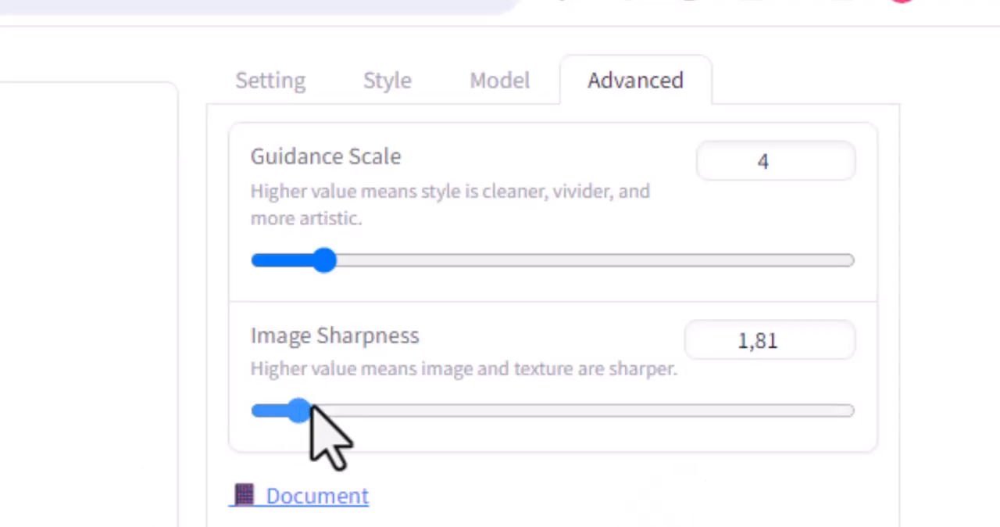
left_click_drag(312, 406, 666, 428)
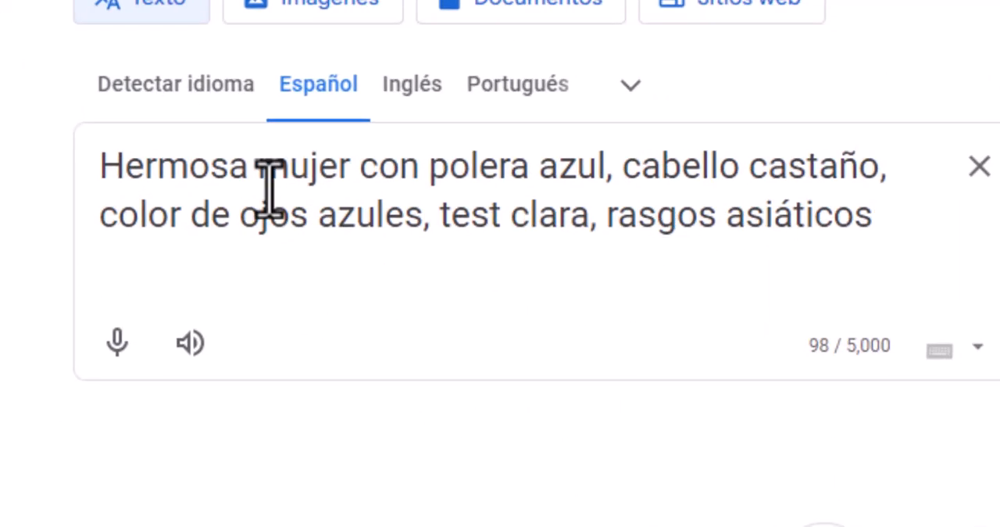
Copy the English translation of the Spanish description of the woman in Google Translate and return to Fooocus.
left_click_drag(124, 164, 886, 217)
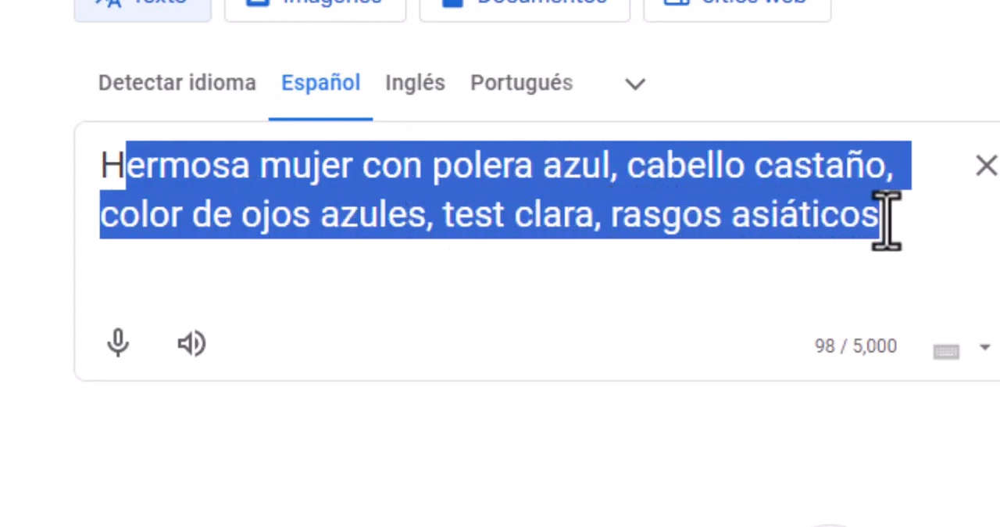
left_click(886, 216)
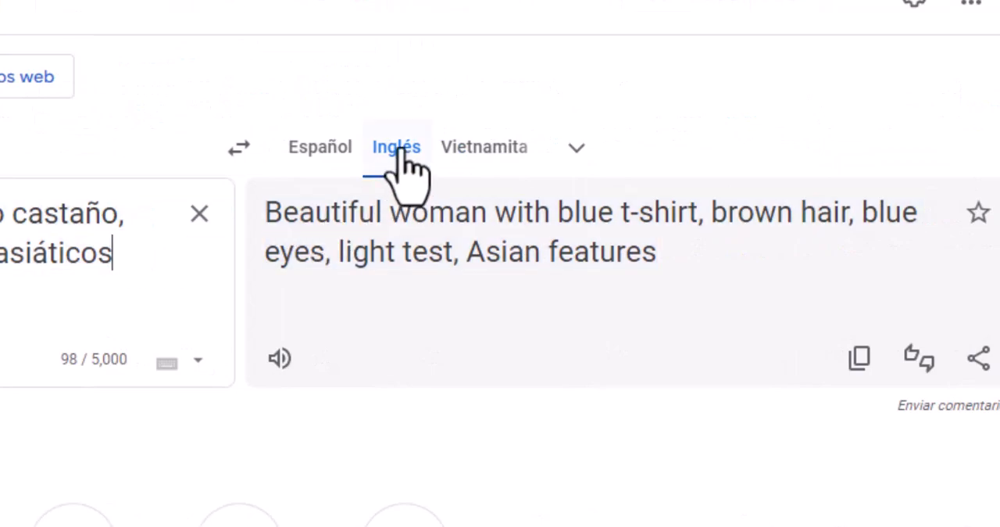
left_click(860, 358)
left_click(304, 16)
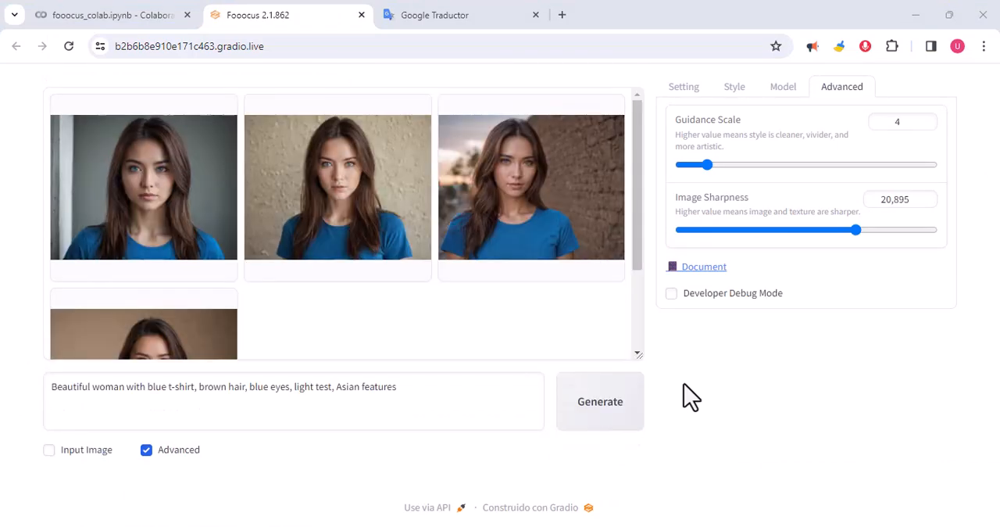
Enlarge the generated portraits and examine them one after another.
left_click(158, 202)
left_click(351, 223)
left_click(983, 291)
left_click(983, 293)
left_click(983, 291)
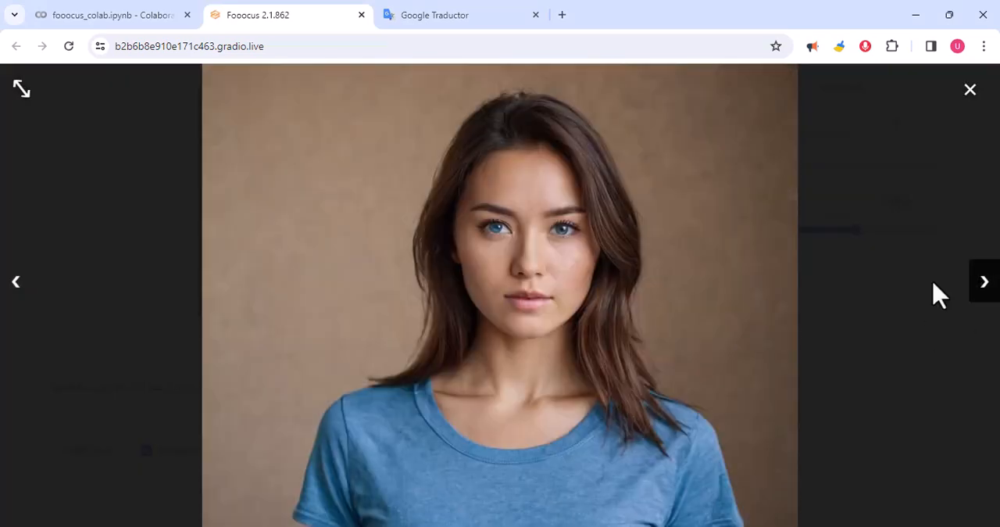
Download the generated brick-wall portrait to the Descargas folder as the PNG file image (44).
left_click(360, 186)
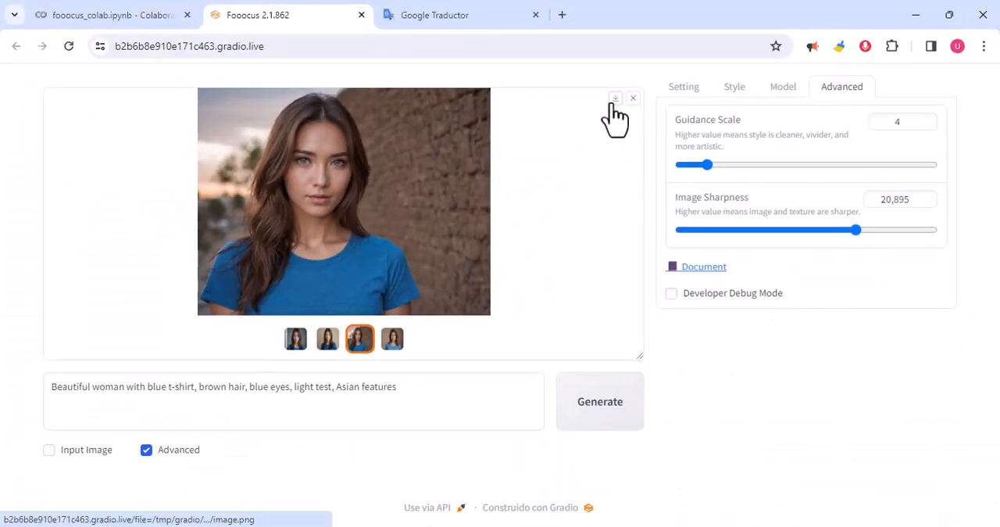
left_click(443, 242)
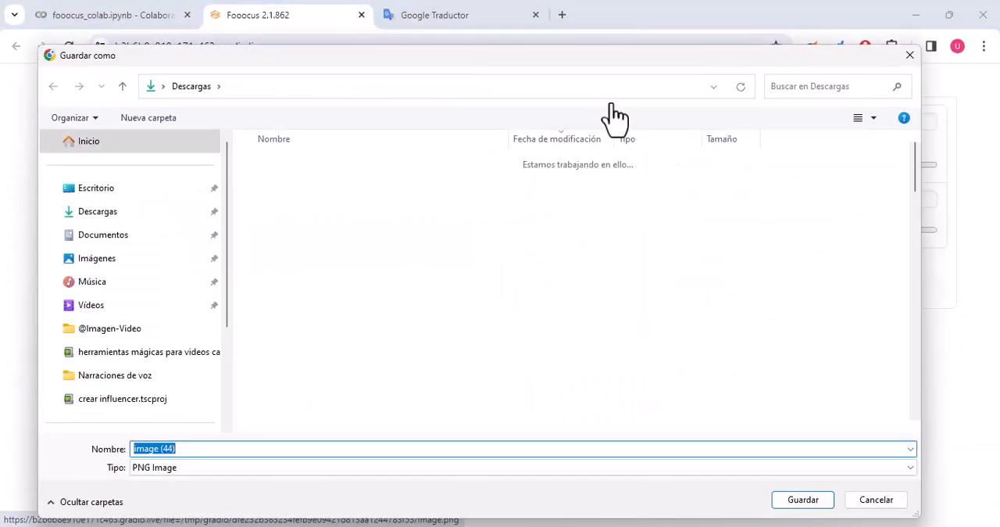
left_click(812, 502)
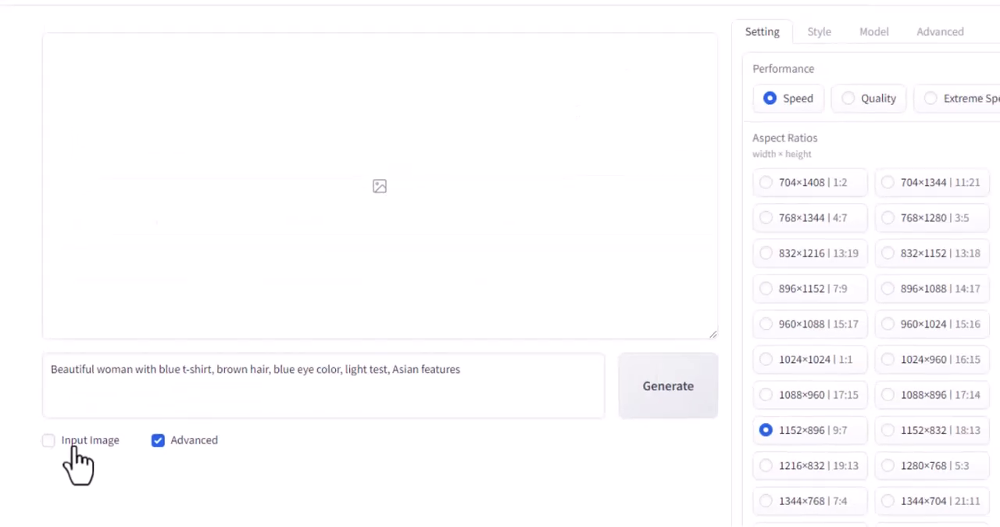
Enable Input Image and load image (45) from Descargas into the first Image Prompt slot.
left_click(78, 463)
scroll(78, 462, "down", 4)
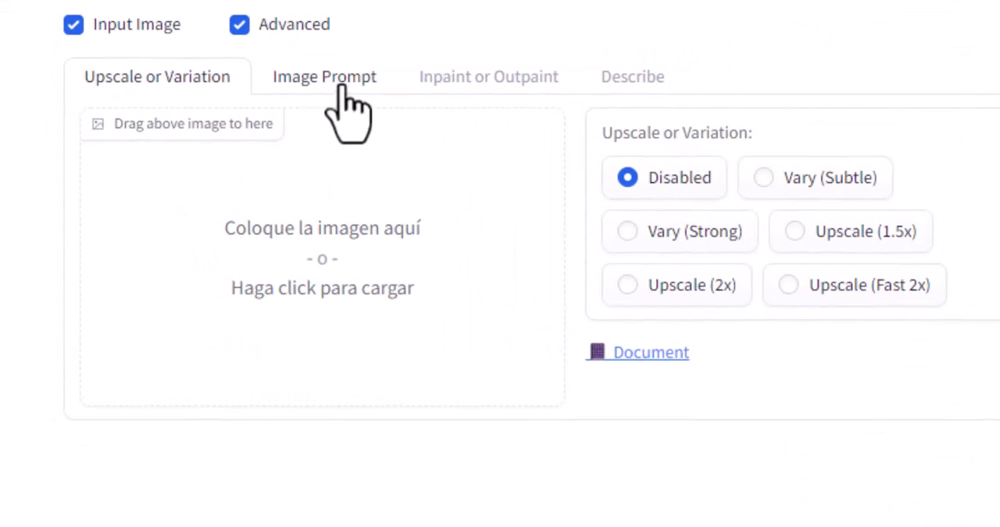
left_click(343, 98)
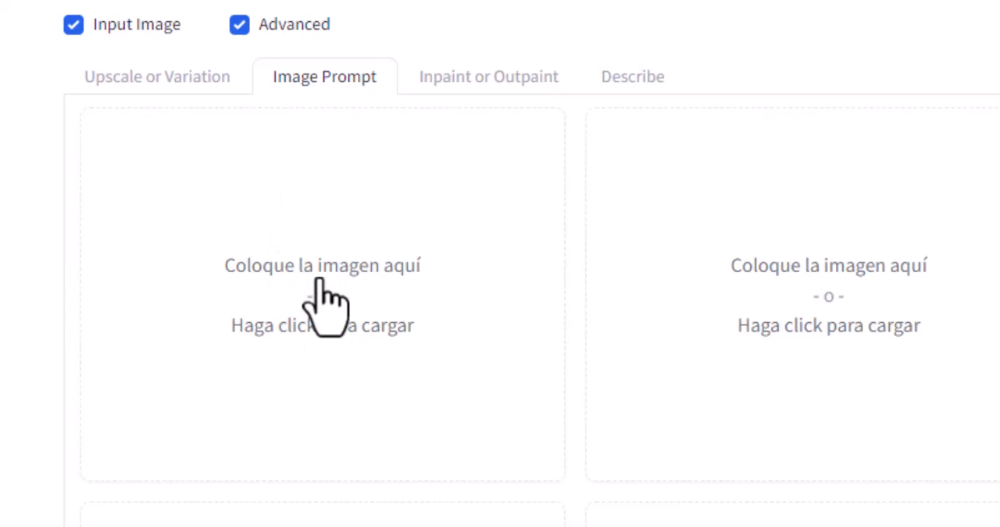
left_click(317, 290)
left_click(308, 279)
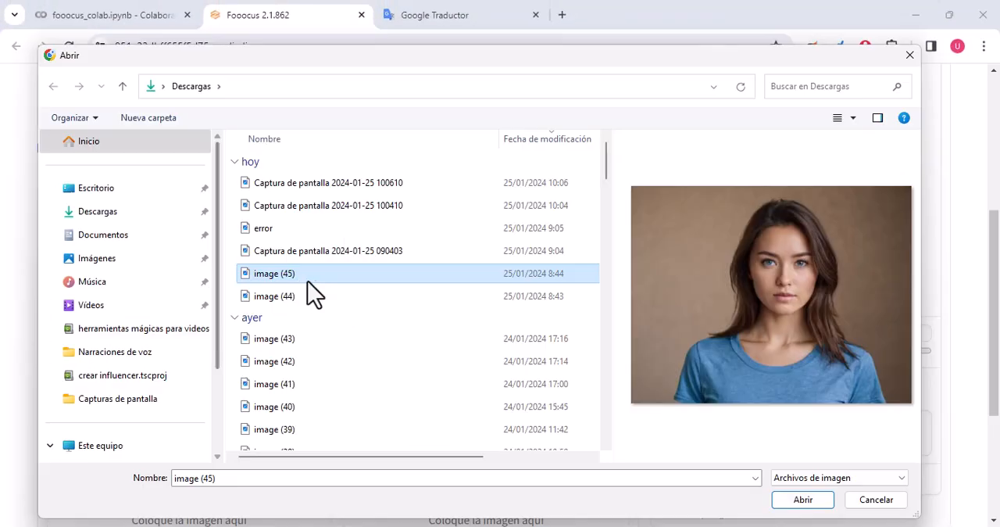
left_click(815, 505)
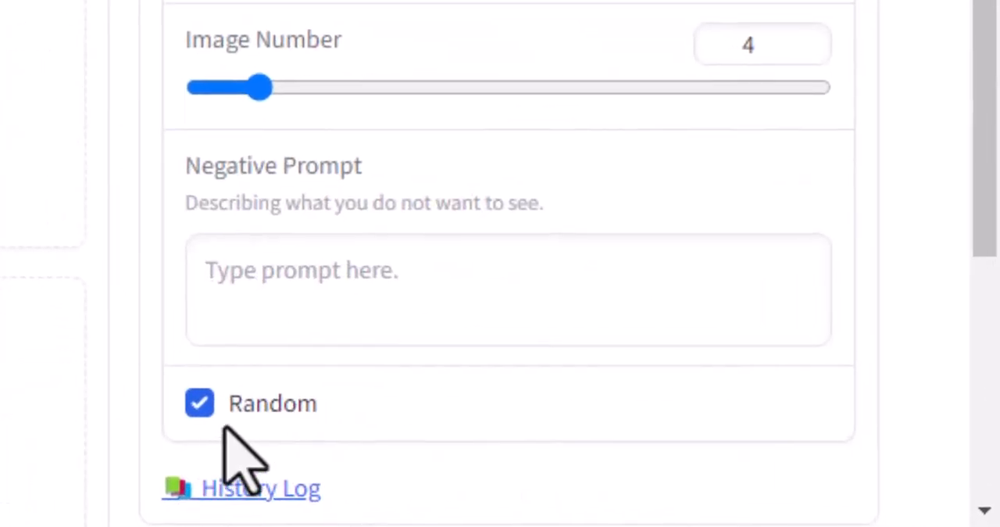
Turn off Random and select the seed value for editing.
left_click(201, 402)
scroll(224, 413, "down", 2)
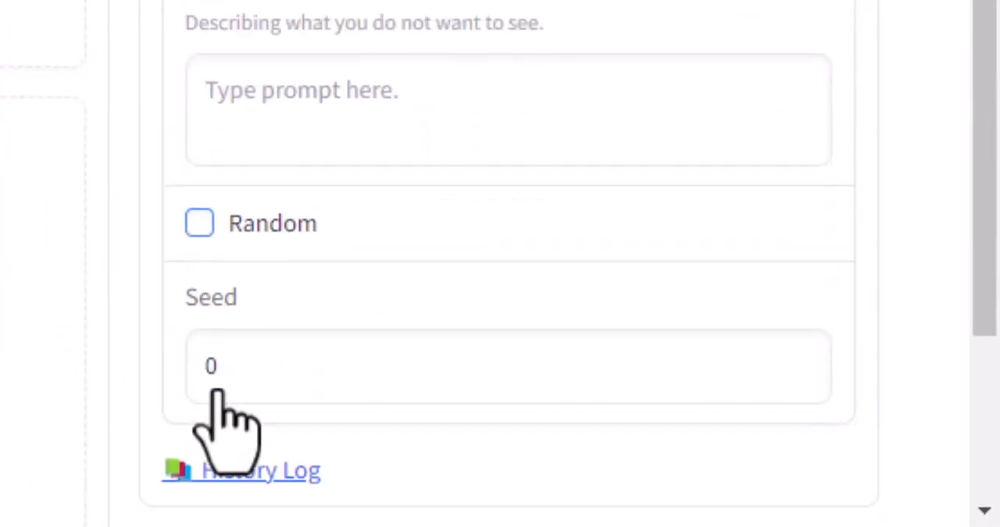
left_click_drag(241, 373, 191, 367)
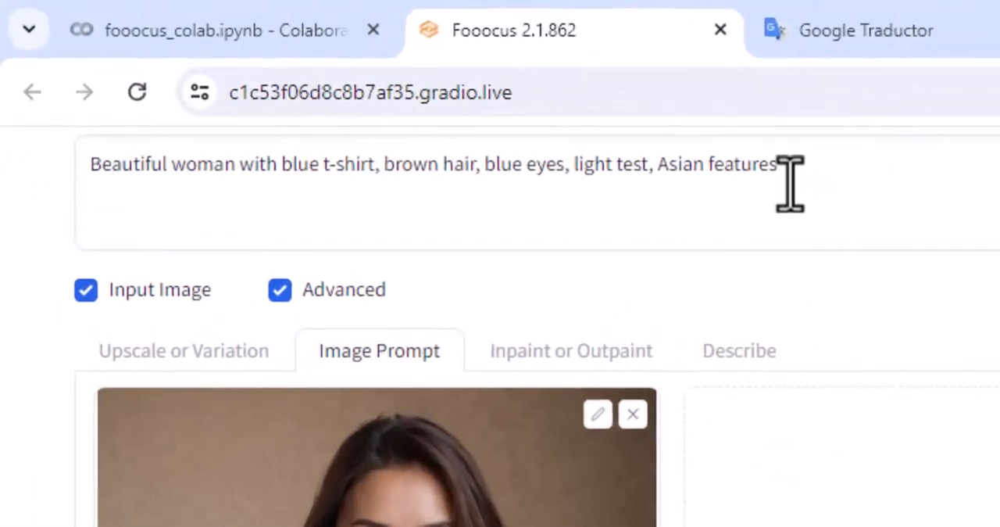
left_click(400, 88)
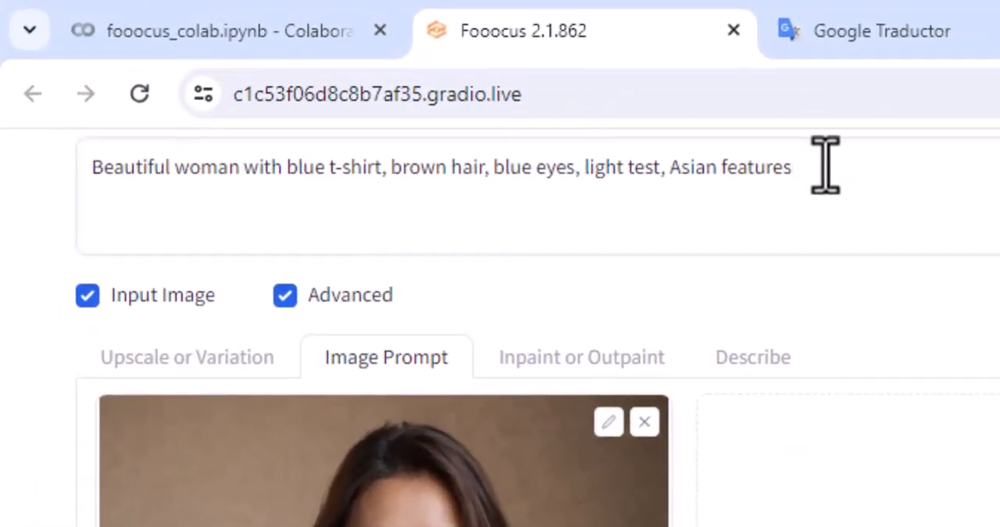
Replace the prompt with the English version of the description extended with "en la playa", copied from Google Translate.
left_click(891, 39)
left_click_drag(673, 484, 520, 484)
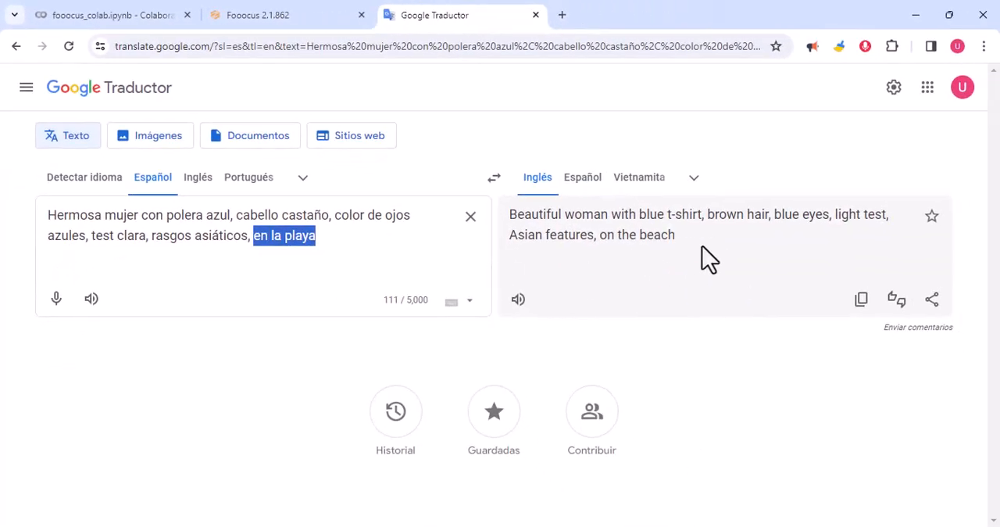
left_click(862, 301)
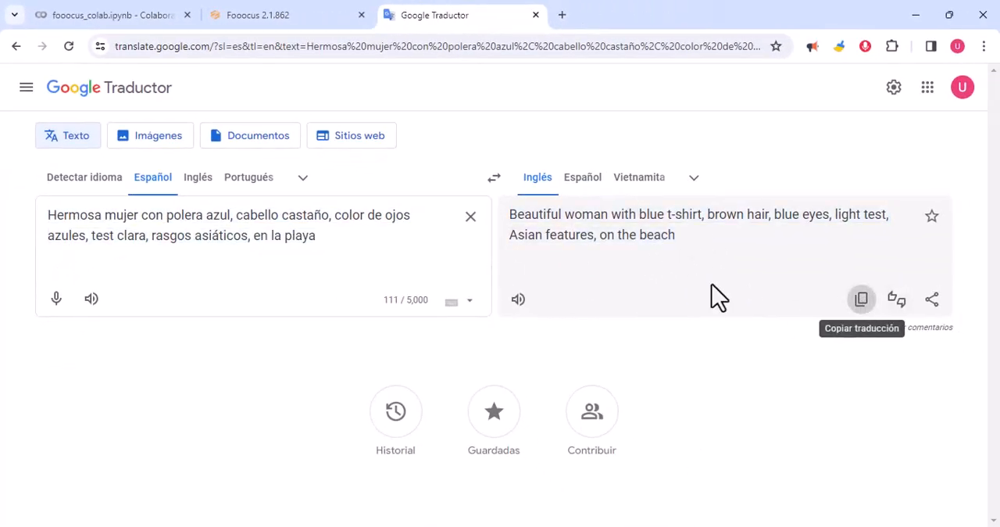
left_click(270, 17)
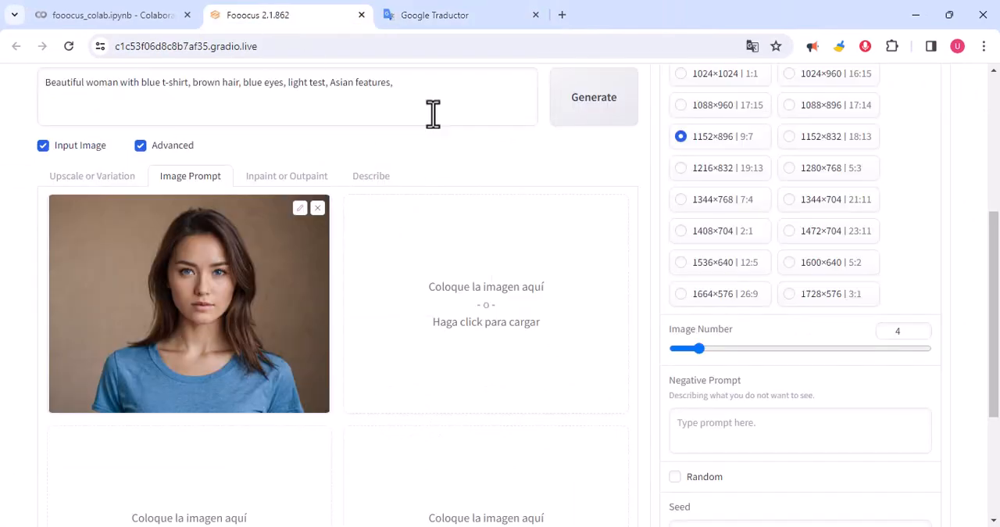
left_click_drag(431, 82, 3, 89)
type("Beautiful woman with blue t-shirt, brown hair, blue eyes, light test, Asian features, on the beach")
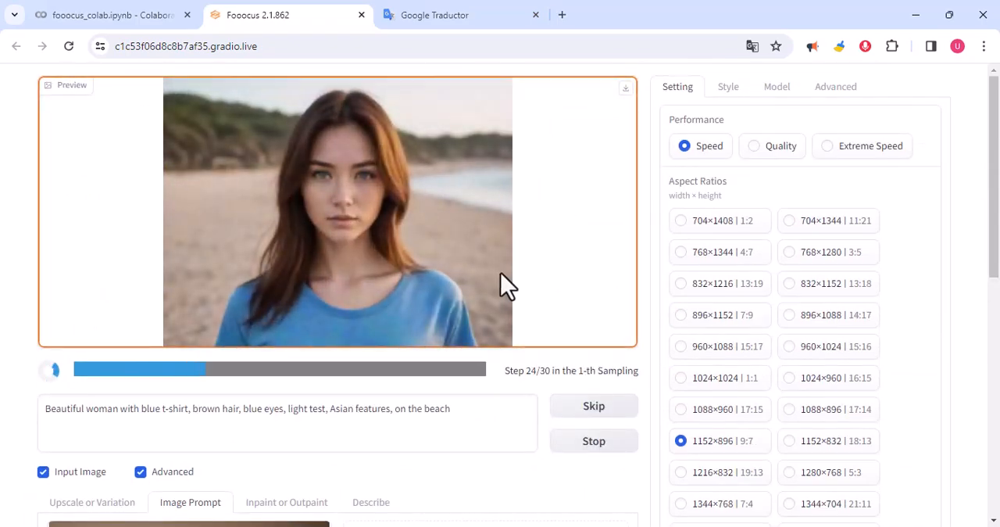
Examine the beach portraits being generated alongside the reference image and the prompt text.
scroll(500, 286, "down", 4)
scroll(195, 346, "up", 2)
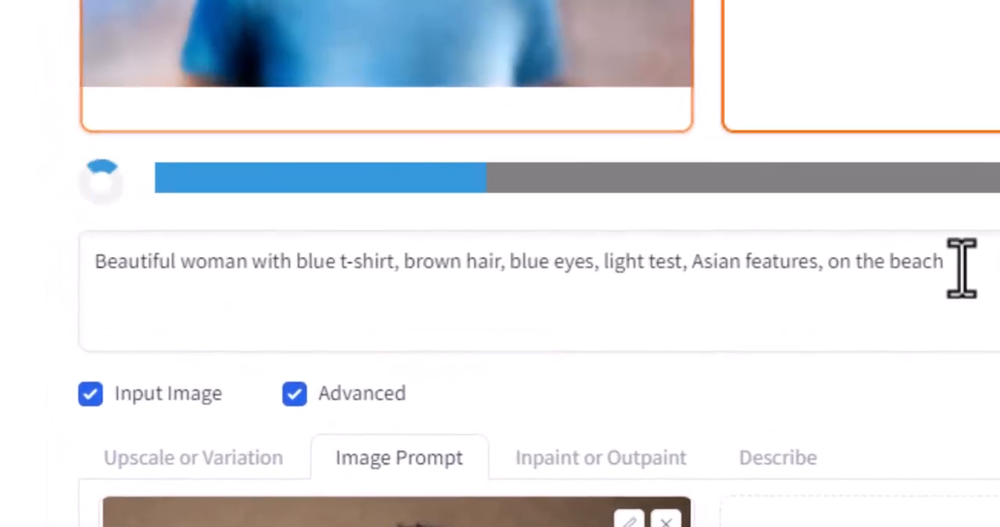
left_click_drag(458, 267, 90, 279)
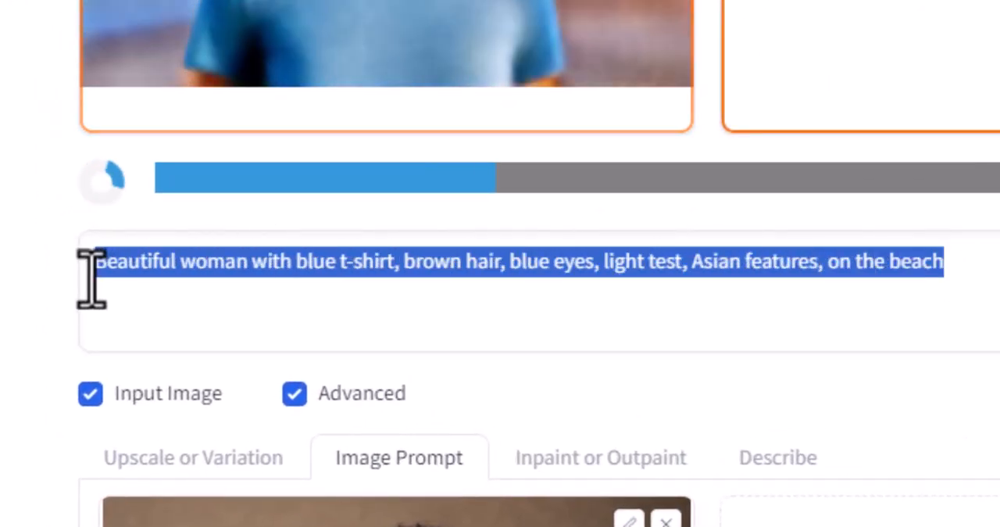
scroll(420, 351, "up", 4)
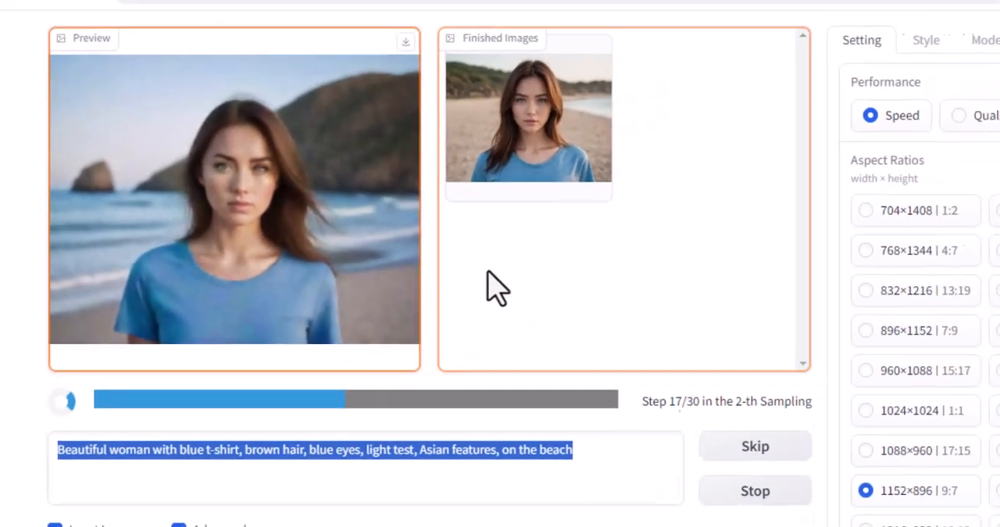
left_click(583, 479)
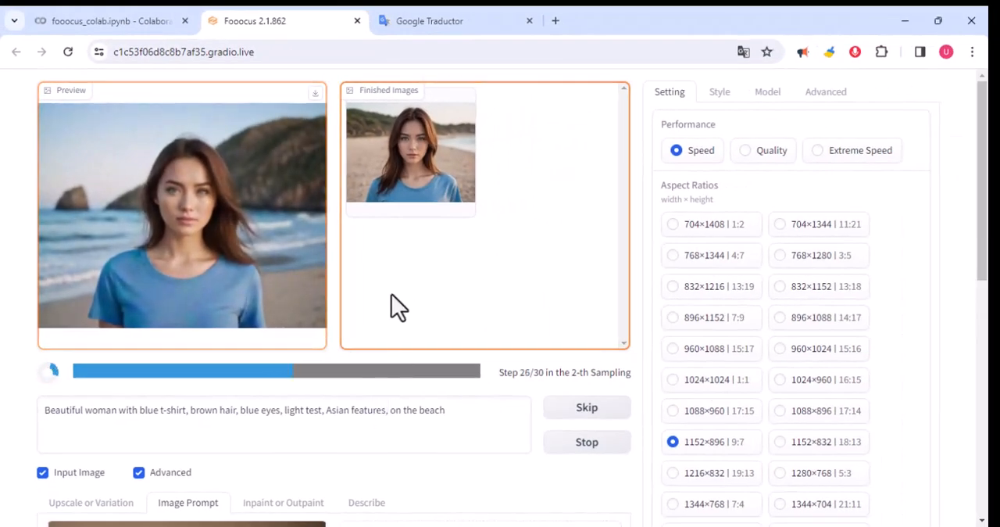
left_click_drag(446, 410, 191, 411)
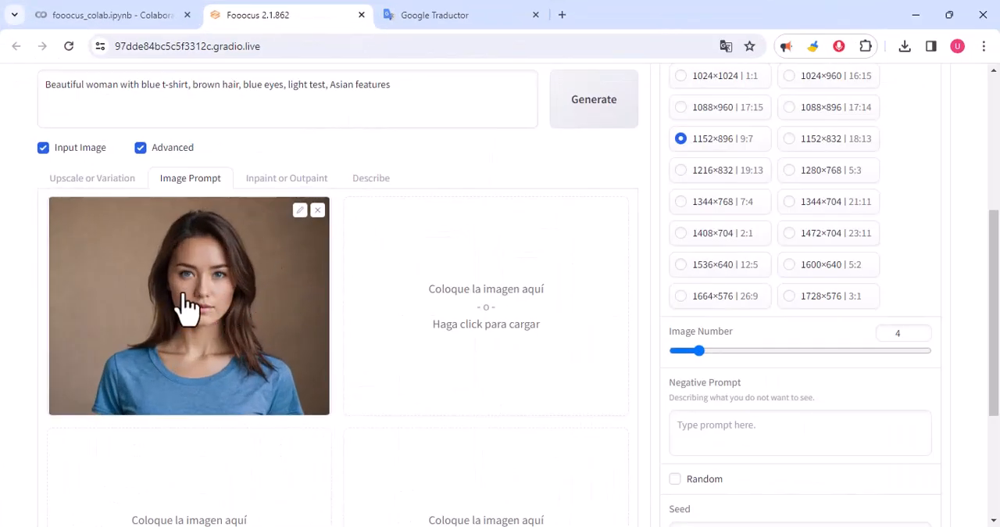
Enable the advanced options of the image prompts and set the portrait in the first slot to FaceSwap.
scroll(191, 313, "down", 3)
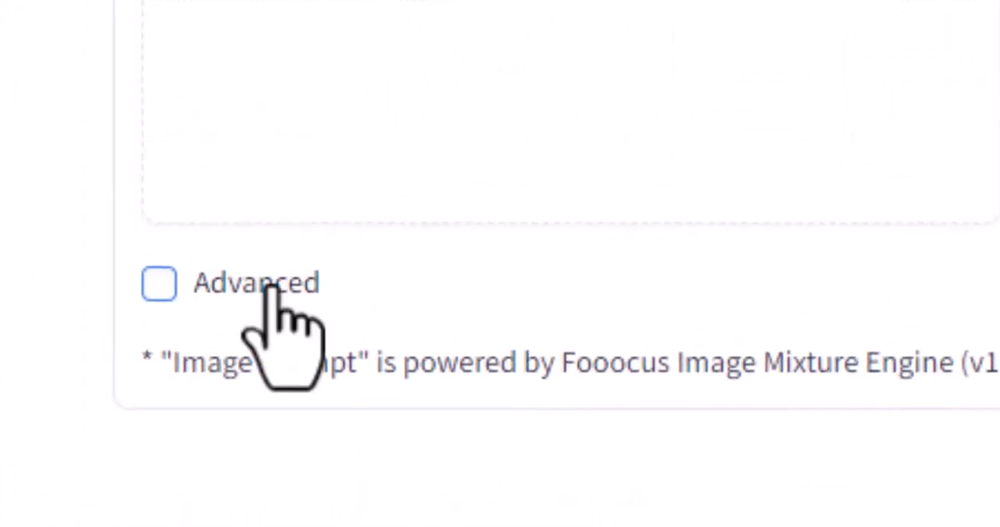
left_click(239, 291)
scroll(239, 297, "up", 3)
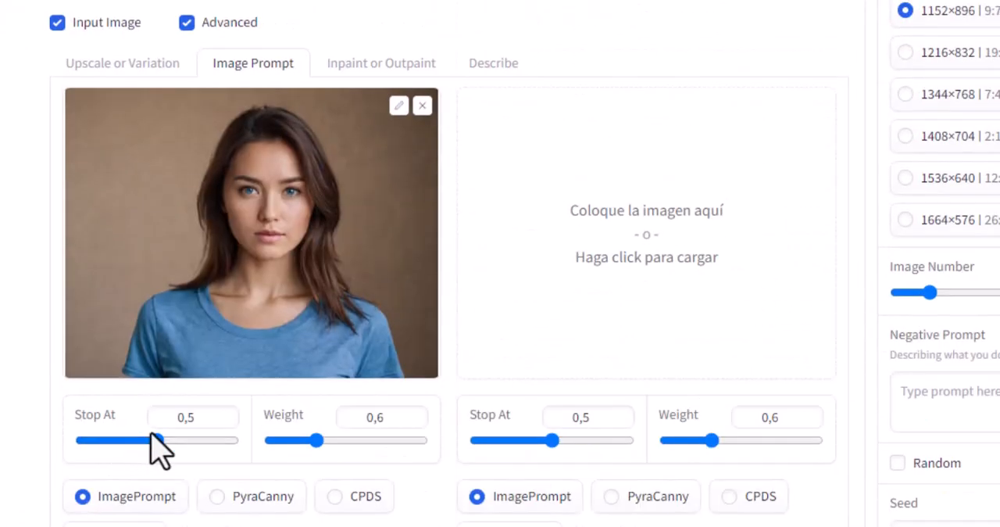
scroll(214, 409, "down", 1)
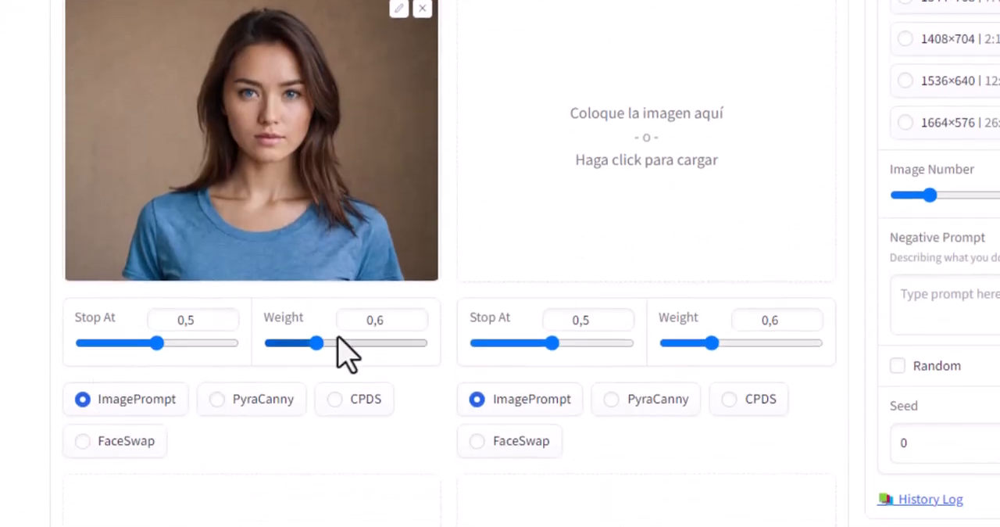
left_click(85, 443)
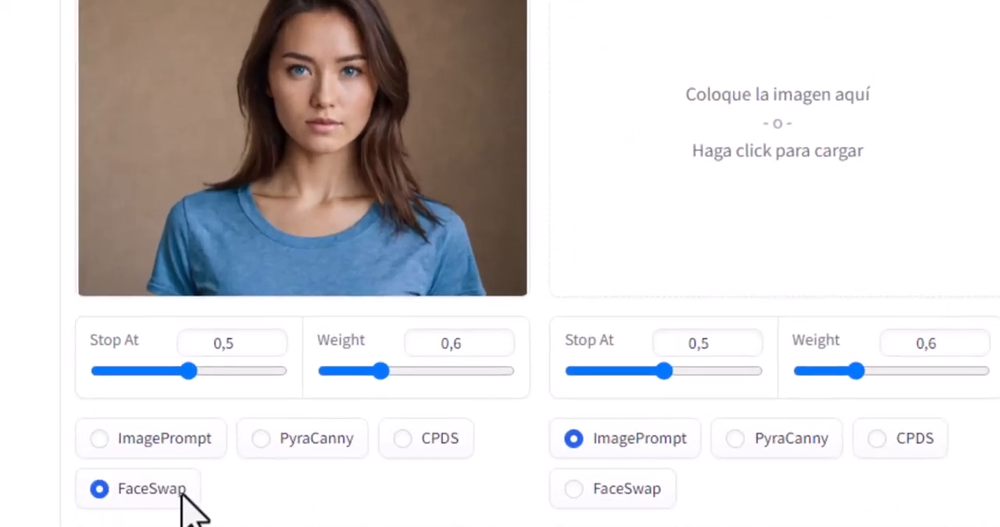
Set the second slot to PyraCanny with the picture of a woman hugging a horse, and generate the images.
left_click(788, 444)
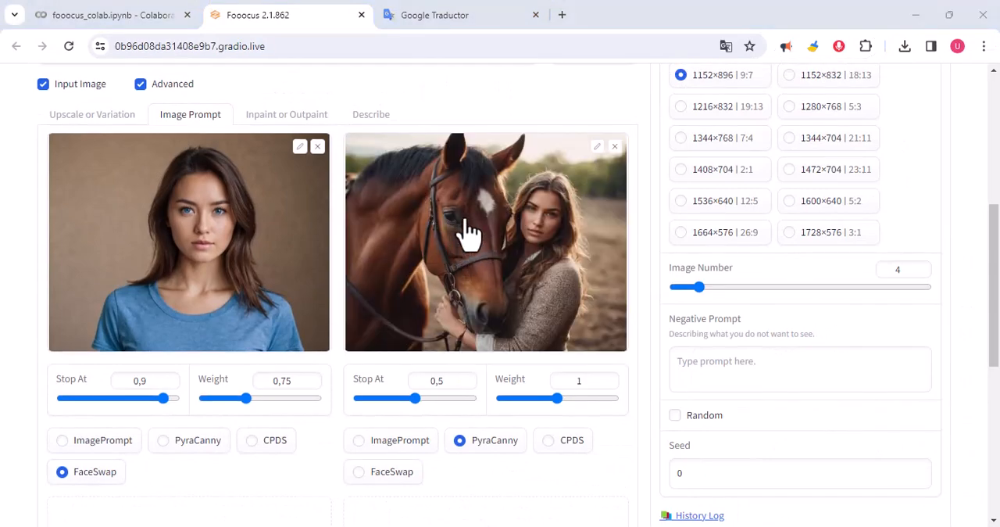
scroll(469, 231, "up", 1)
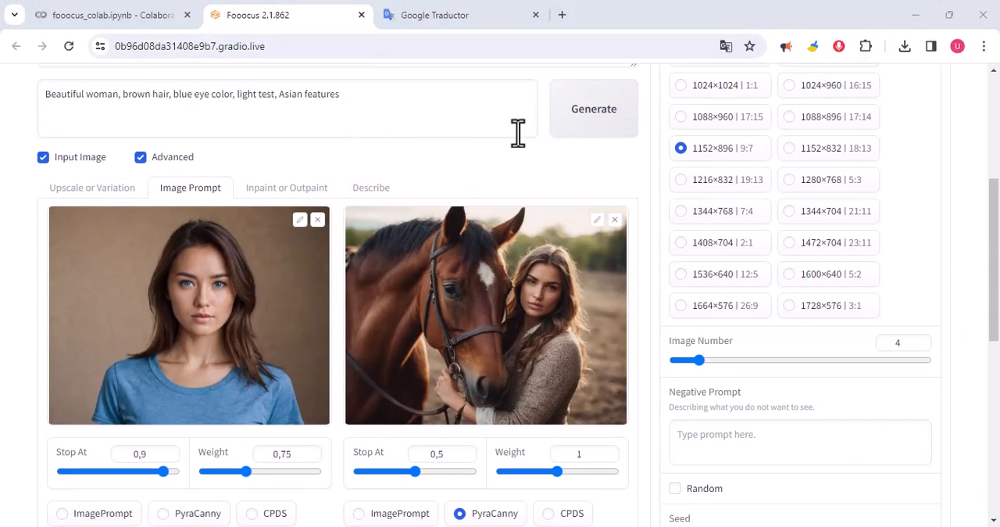
left_click(600, 144)
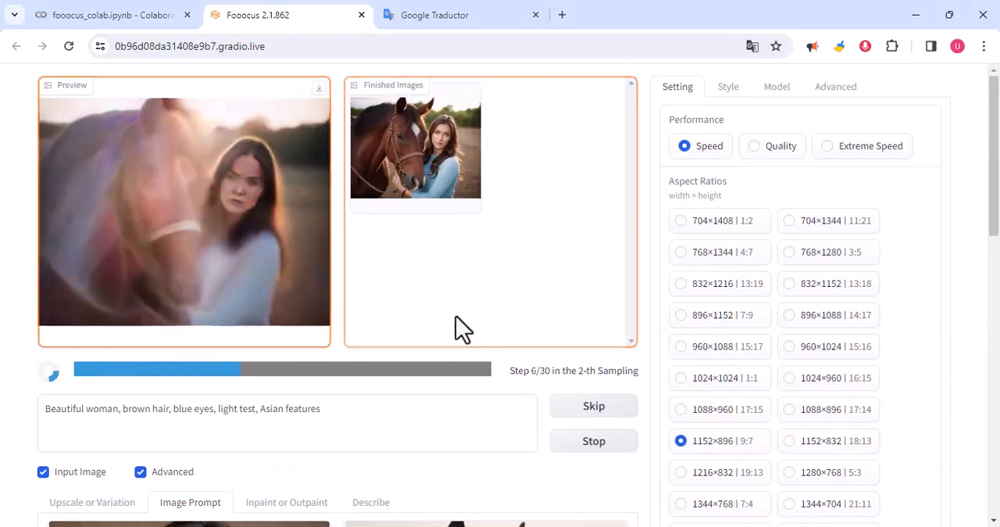
Compare the generated woman-with-horse images with the FaceSwap portrait and the PyraCanny pose reference.
scroll(456, 317, "down", 5)
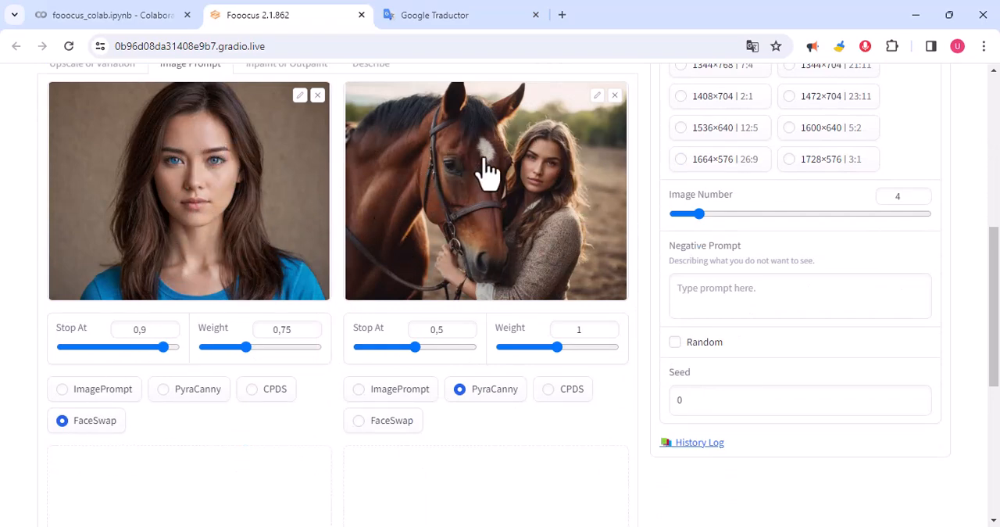
scroll(453, 192, "up", 1)
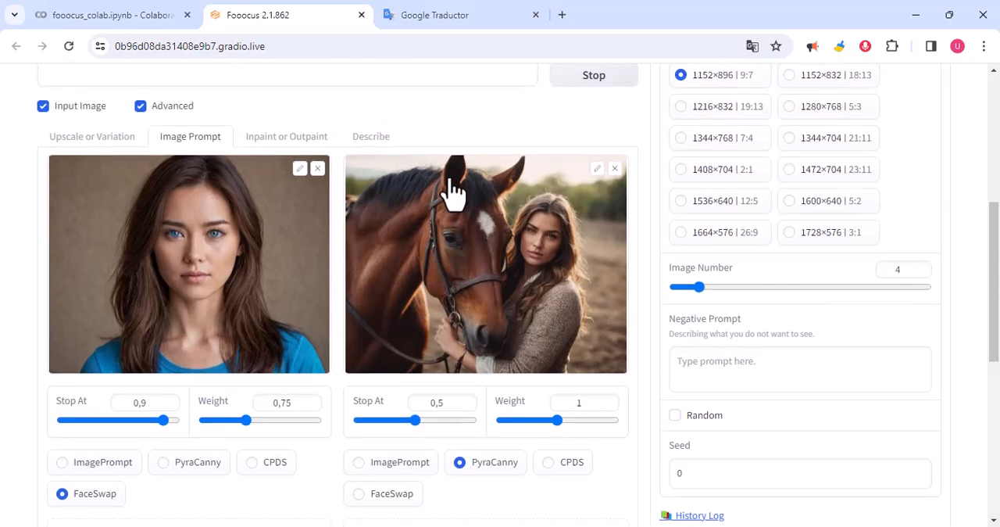
scroll(451, 184, "up", 1)
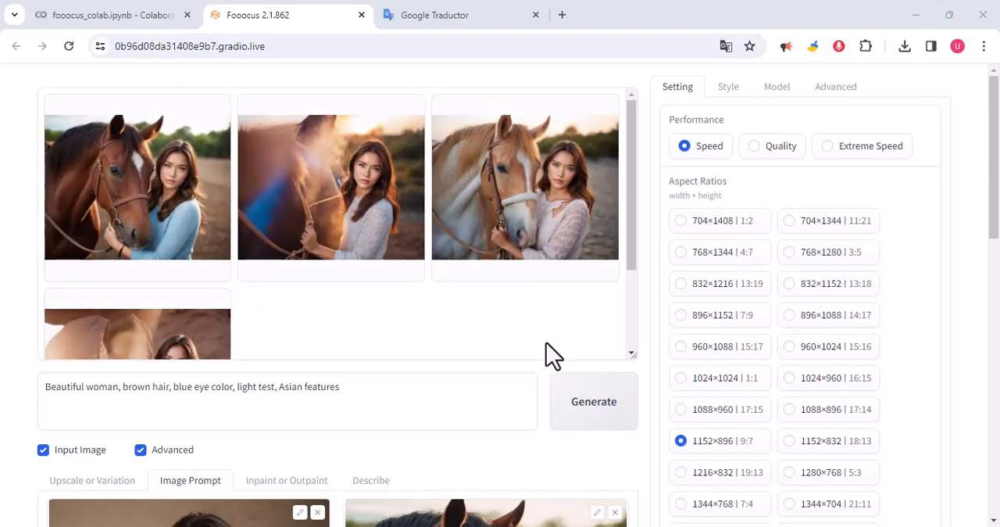
scroll(326, 424, "down", 4)
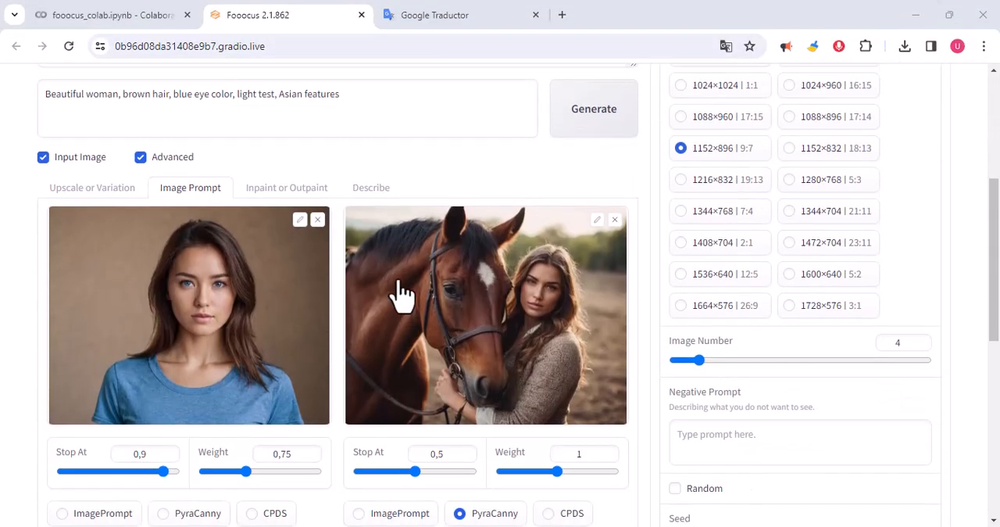
scroll(537, 426, "up", 4)
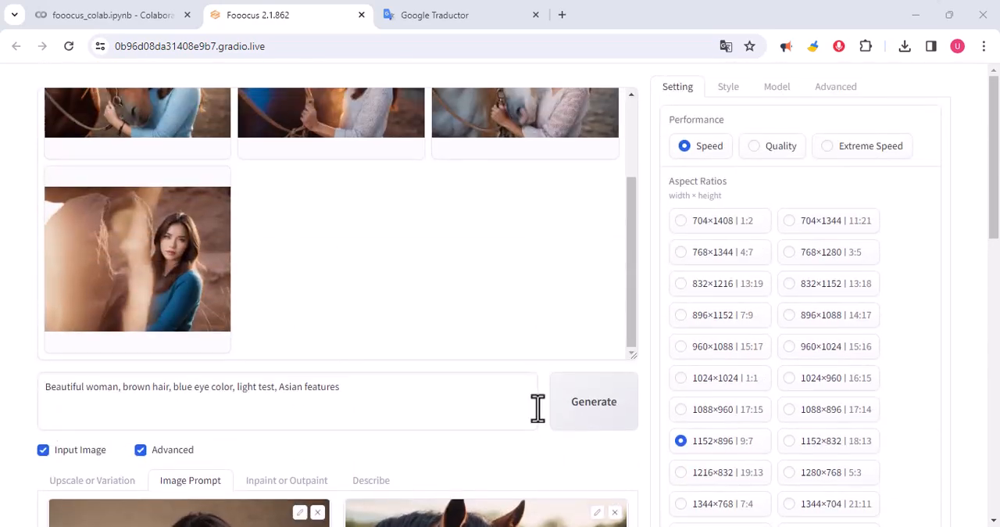
scroll(507, 252, "down", 3)
Search Google for "fooocus colab" in a new browser window and open the fooocus_colab.ipynb notebook.
key("ctrl+n")
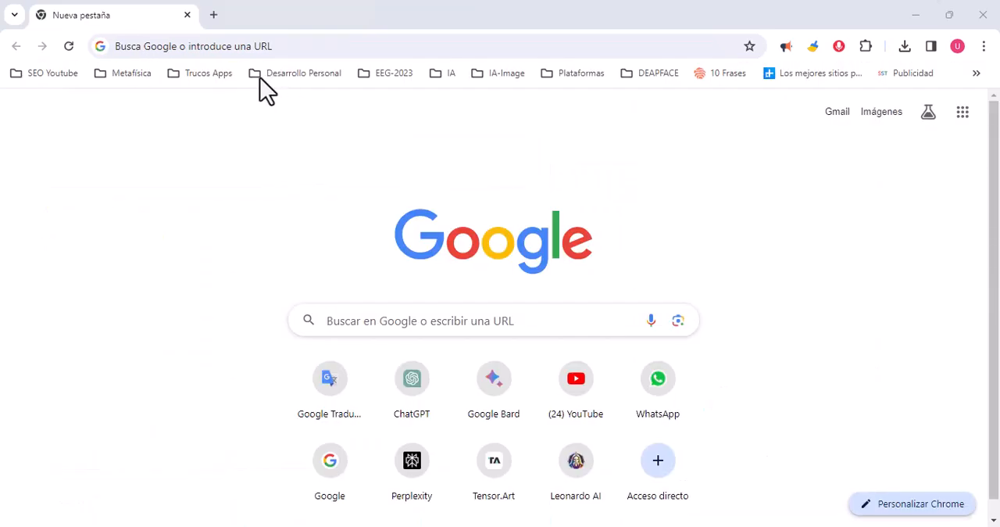
left_click(243, 47)
type("fooocus colab")
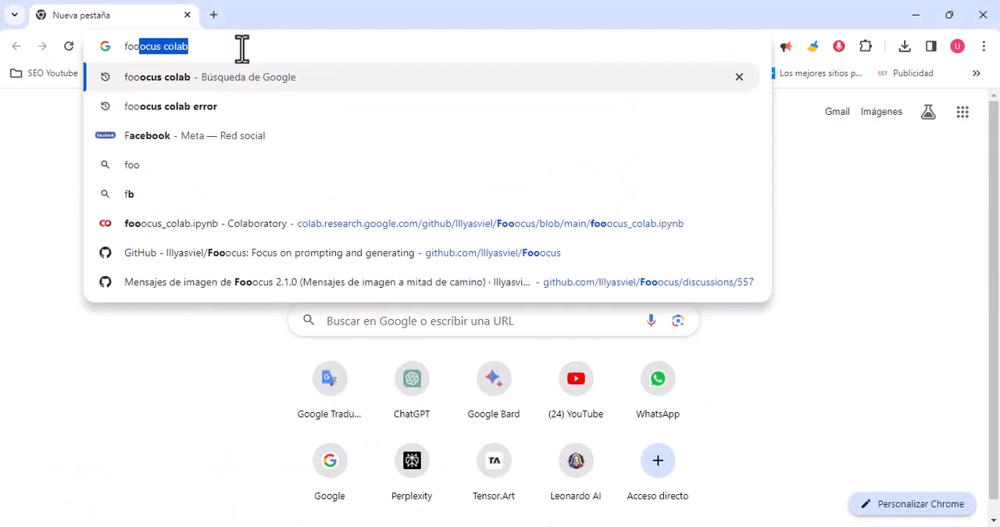
key("Return")
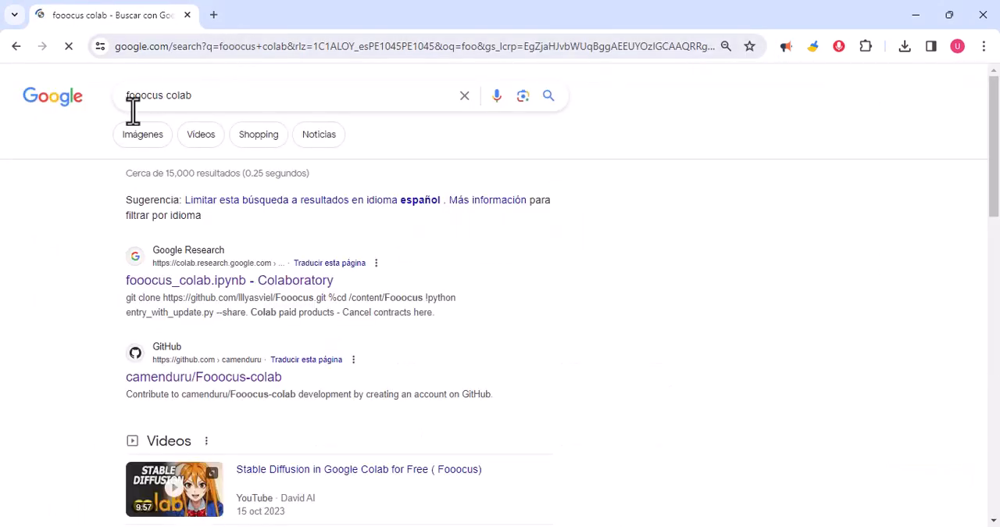
left_click(219, 283)
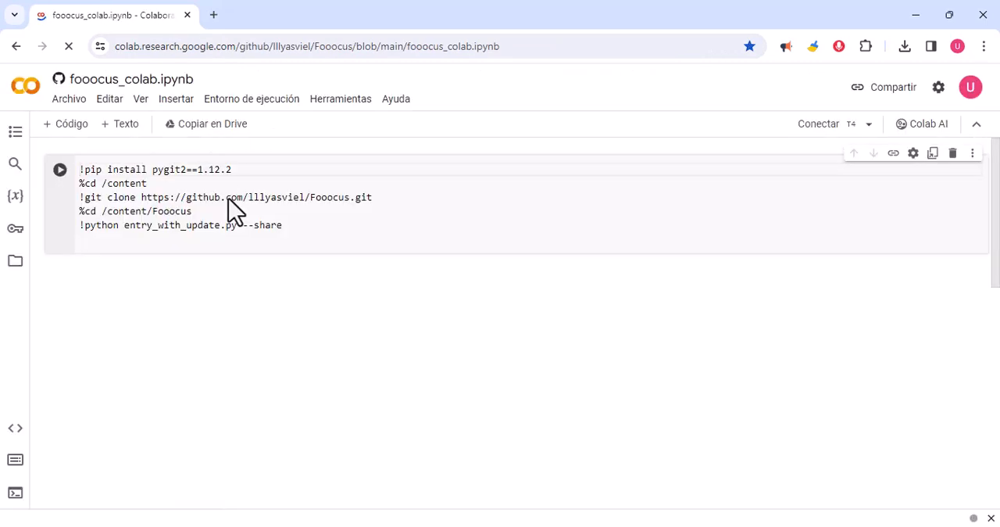
Connect the notebook to the T4 runtime and run the Fooocus install cell, accepting the warning about notebooks not created by Google.
left_click(820, 125)
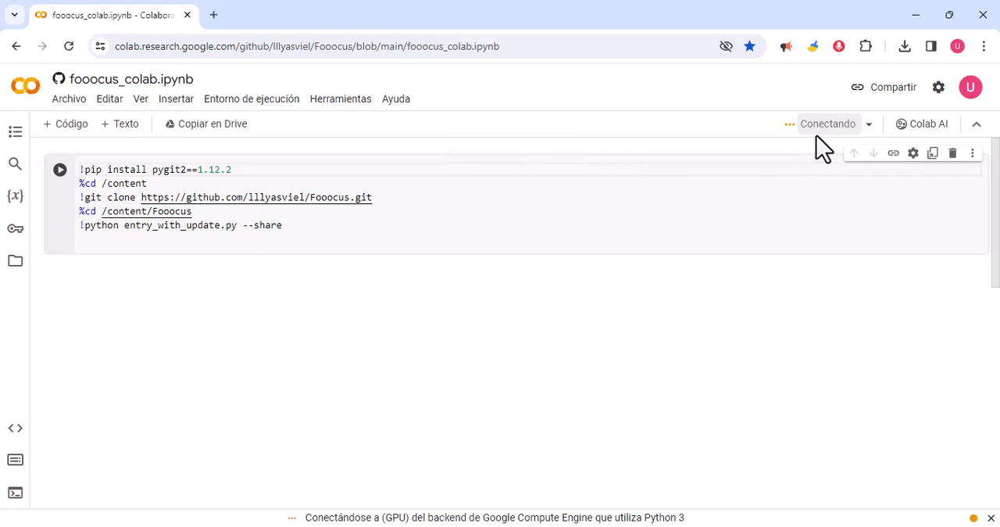
left_click(60, 170)
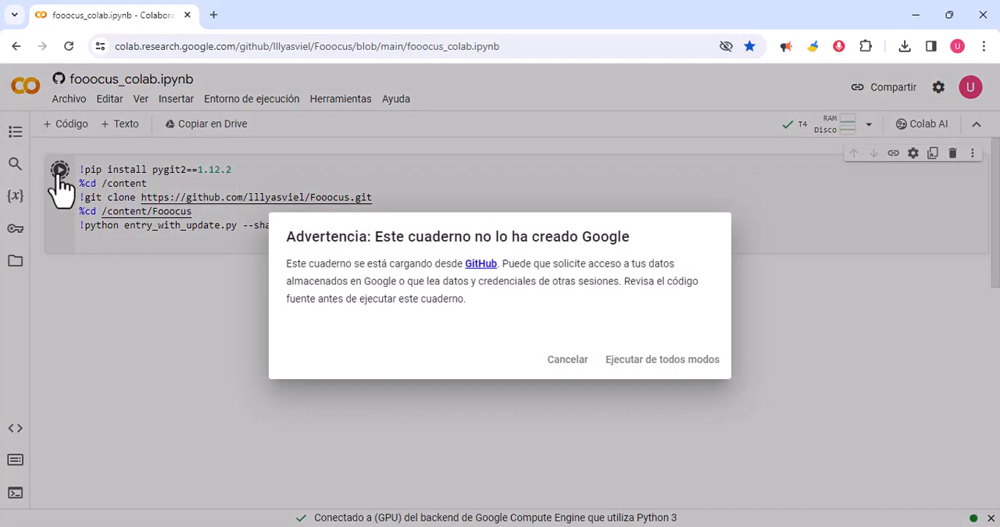
left_click(663, 361)
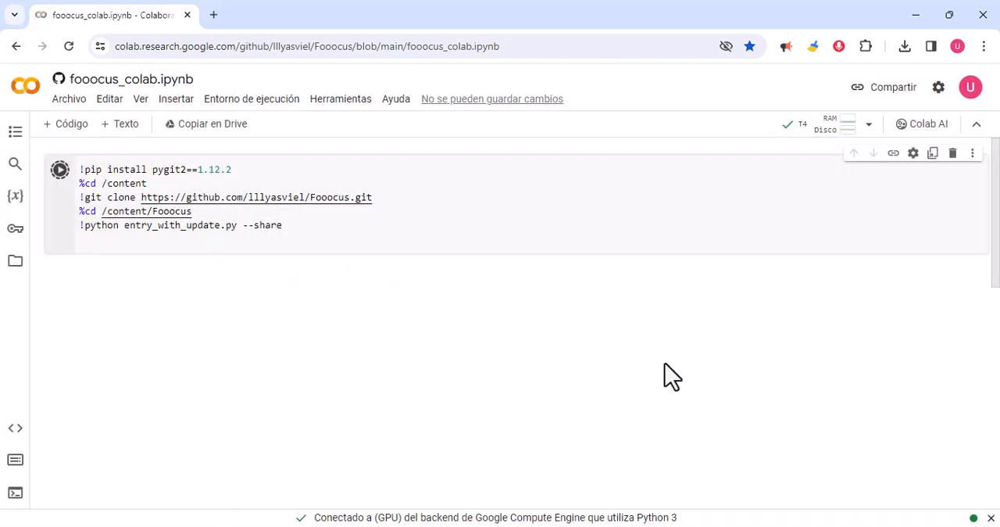